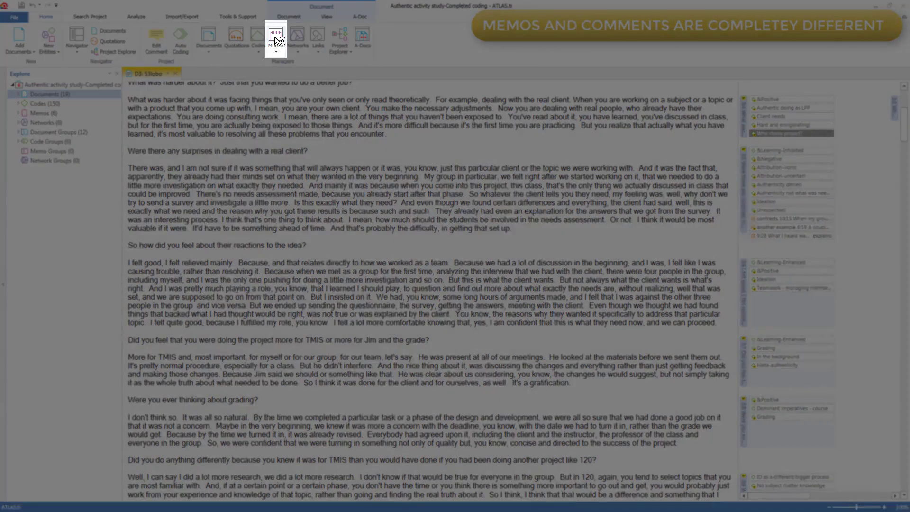
Preview each project memo's text, briefly showing the memos' size, owner and date details
left_click(274, 37)
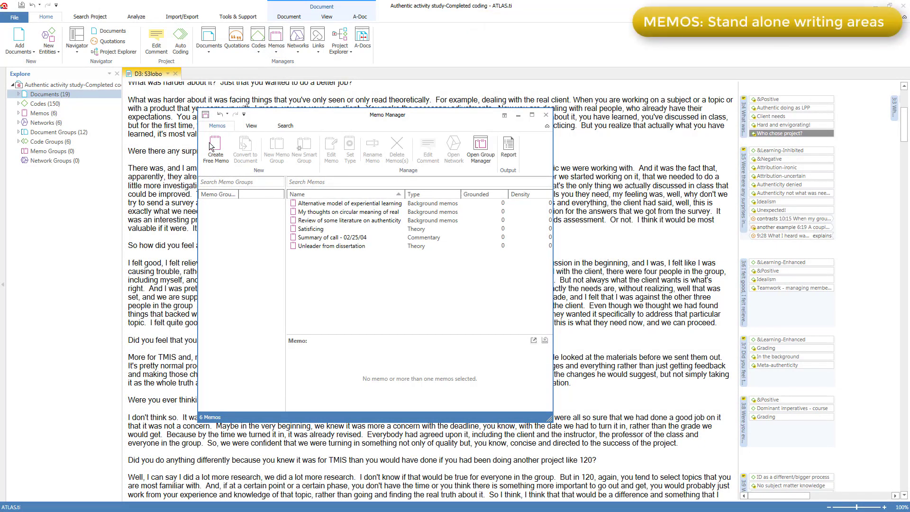
left_click(311, 206)
left_click(310, 212)
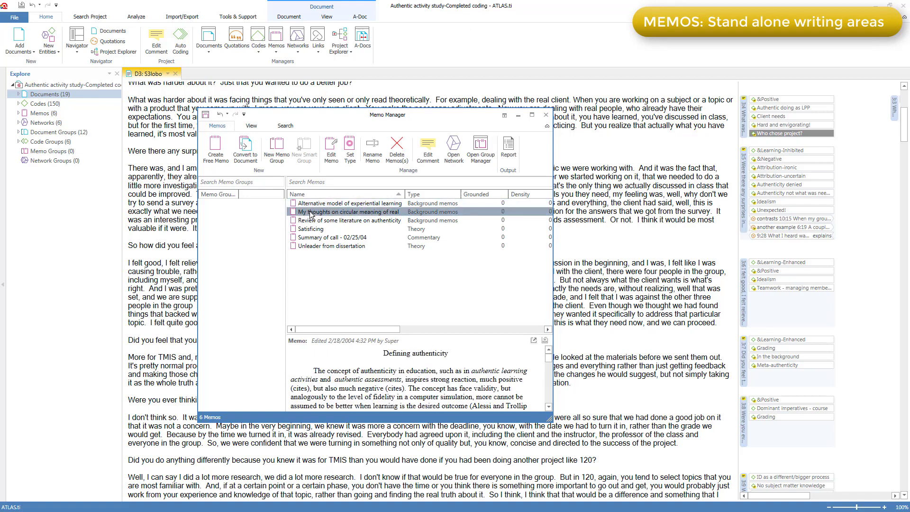
left_click(308, 221)
left_click(306, 230)
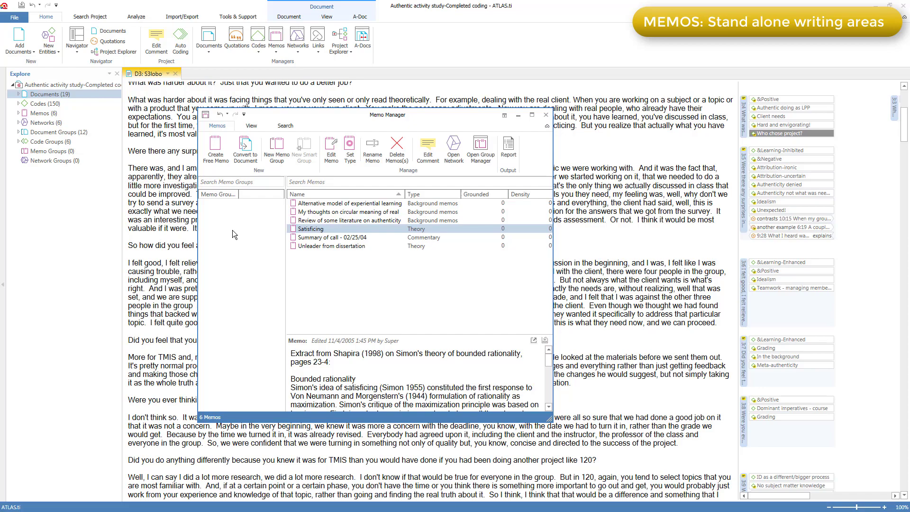
key("Down")
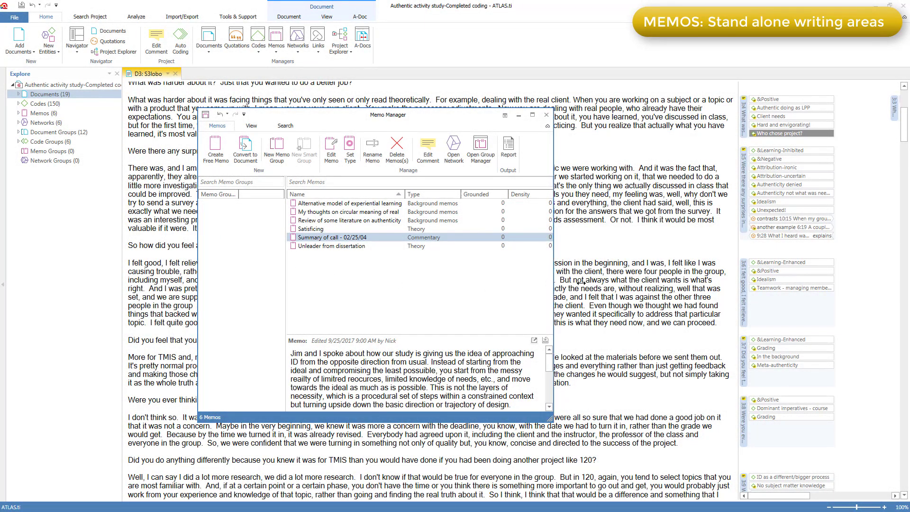
left_click_drag(581, 283, 893, 283)
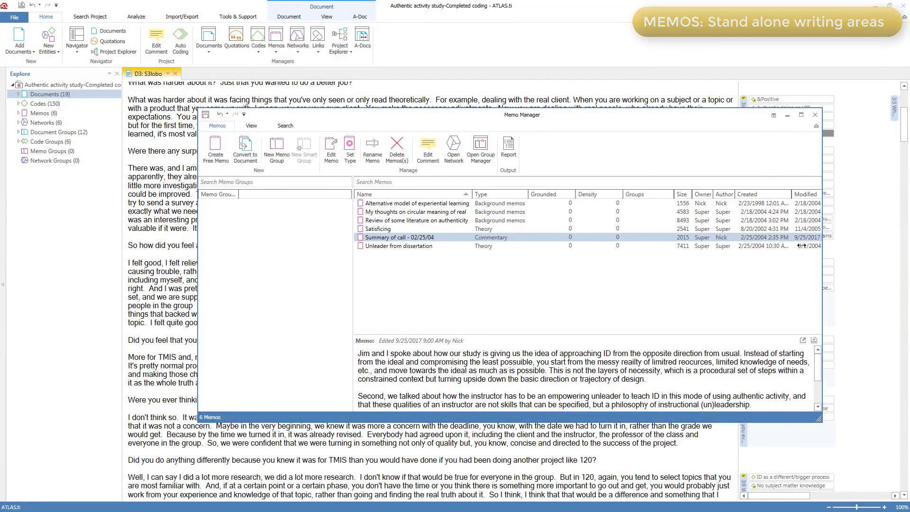
left_click_drag(895, 246, 548, 239)
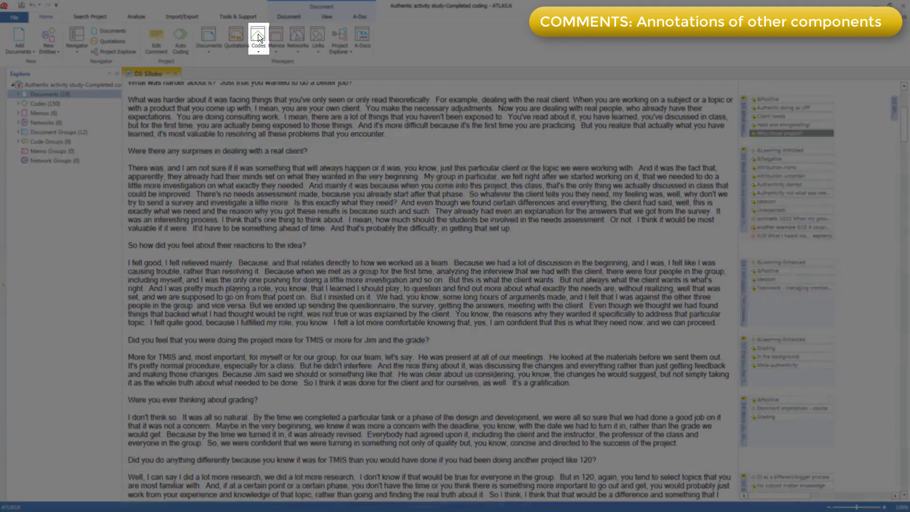
View the #Epistemology~ code's comment, then show the quotation coded Who chose project?
left_click(258, 36)
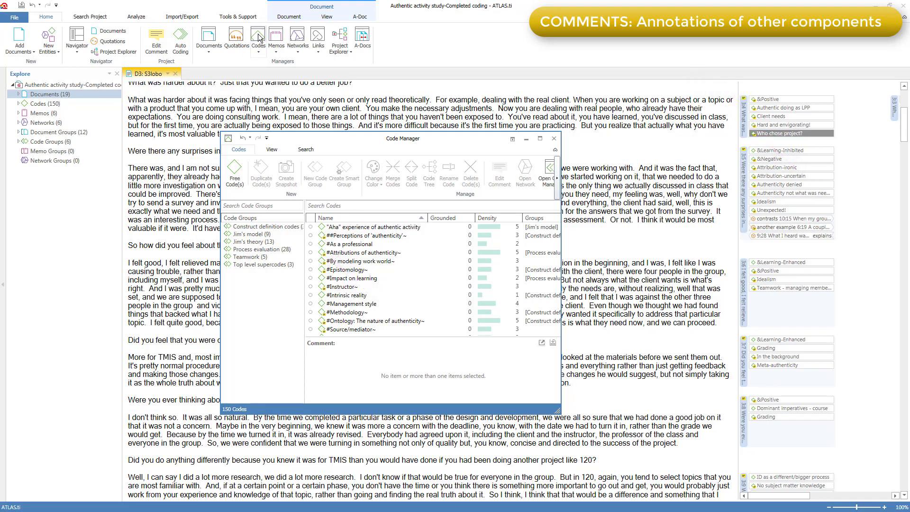
left_click(344, 279)
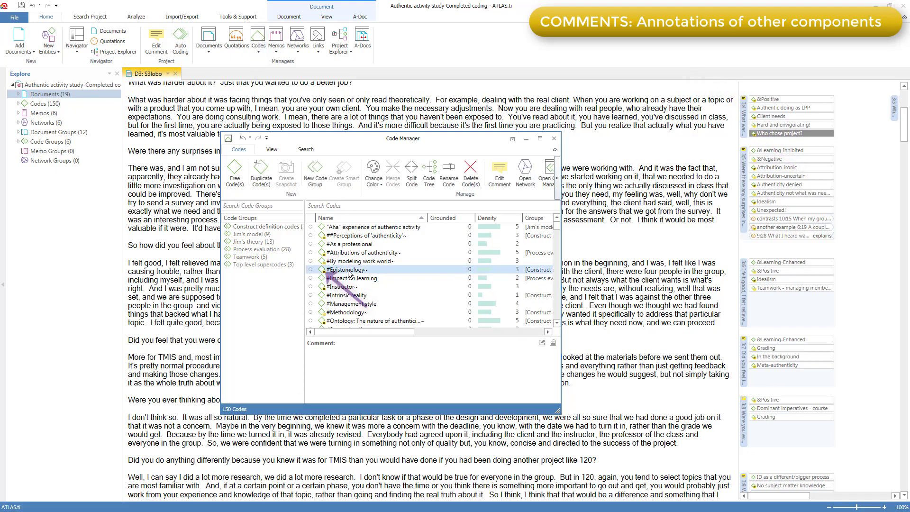
left_click(348, 270)
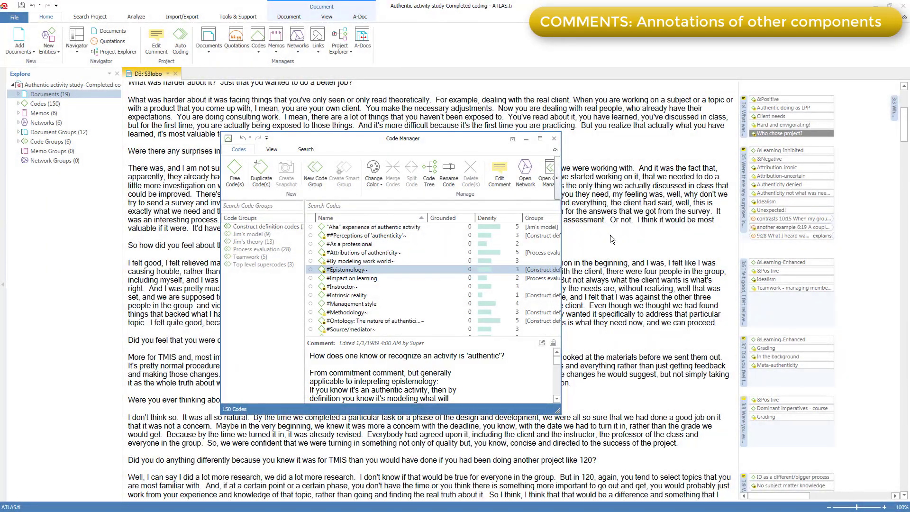
left_click(778, 132)
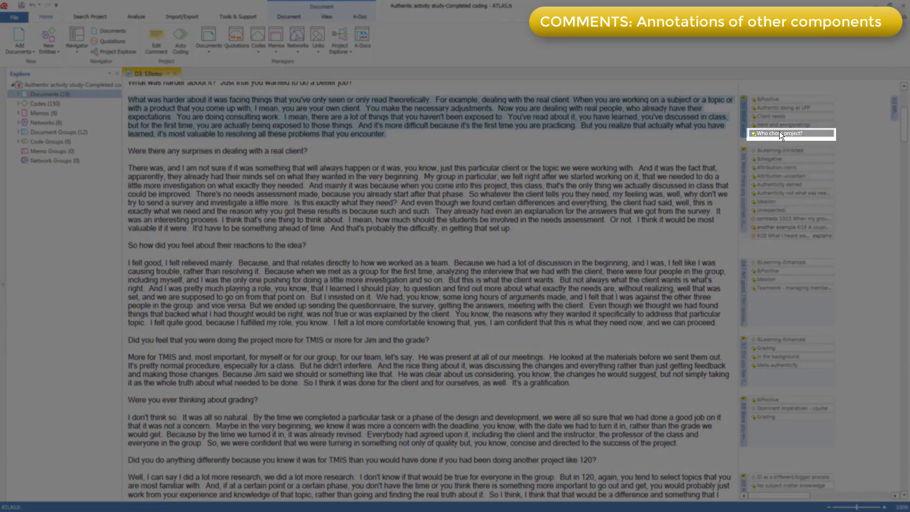
double_click(779, 132)
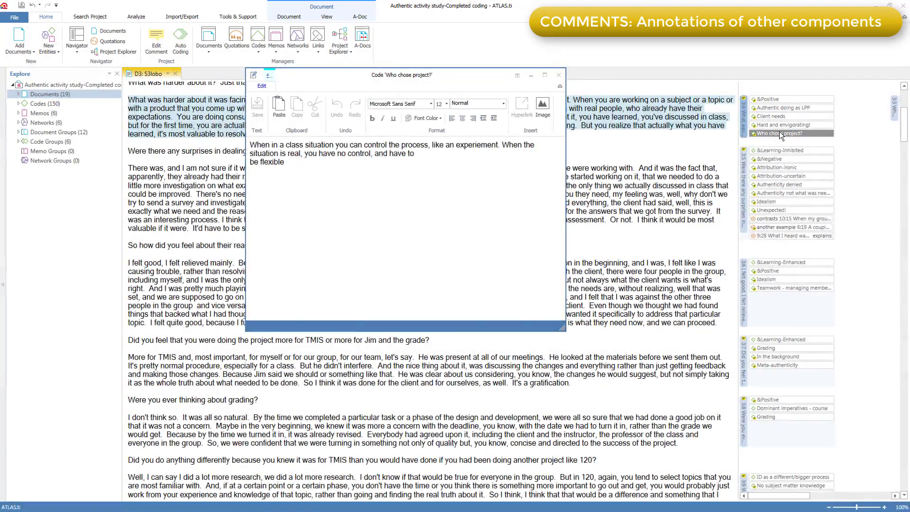
key("Escape")
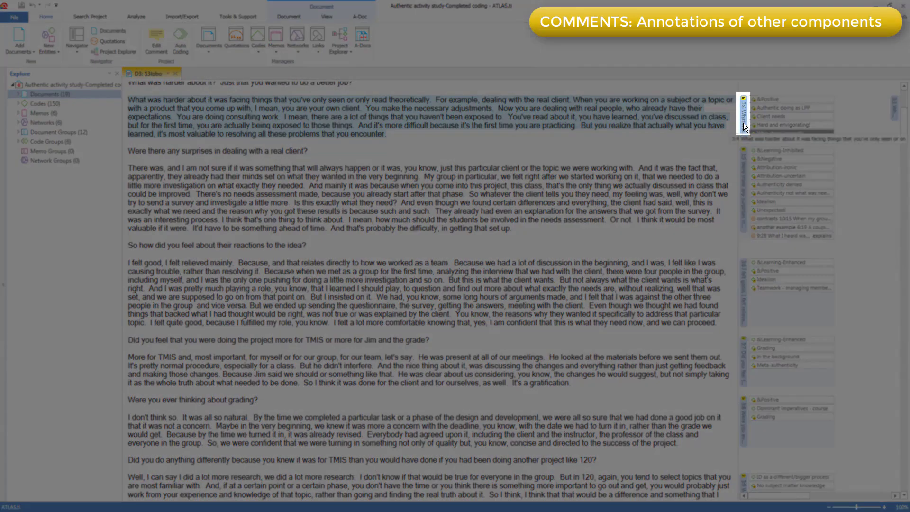
double_click(743, 124)
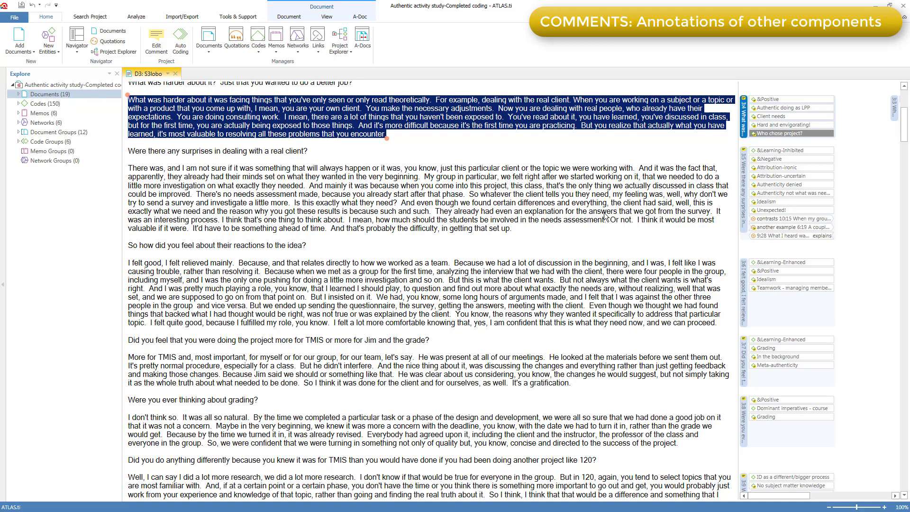
Open the Memo Manager with the Comments pane and select Summary of call - 02/25/04
left_click(276, 35)
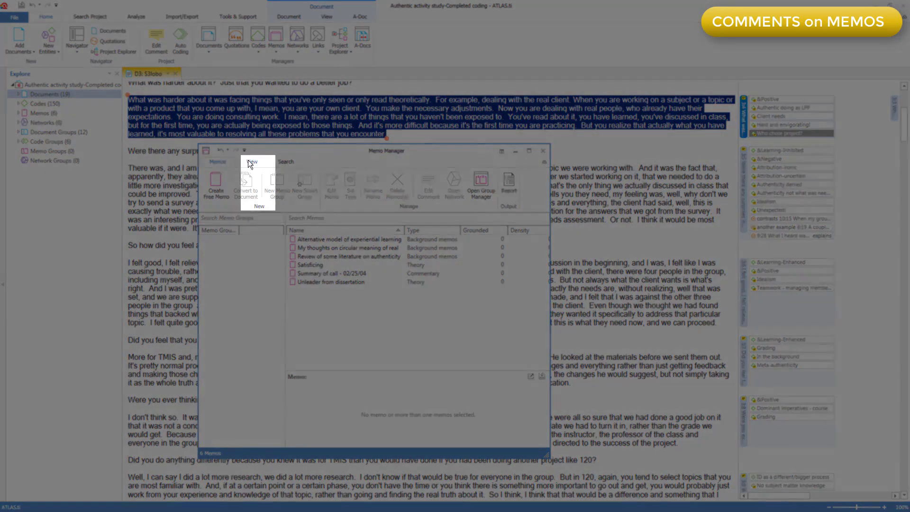
left_click(249, 161)
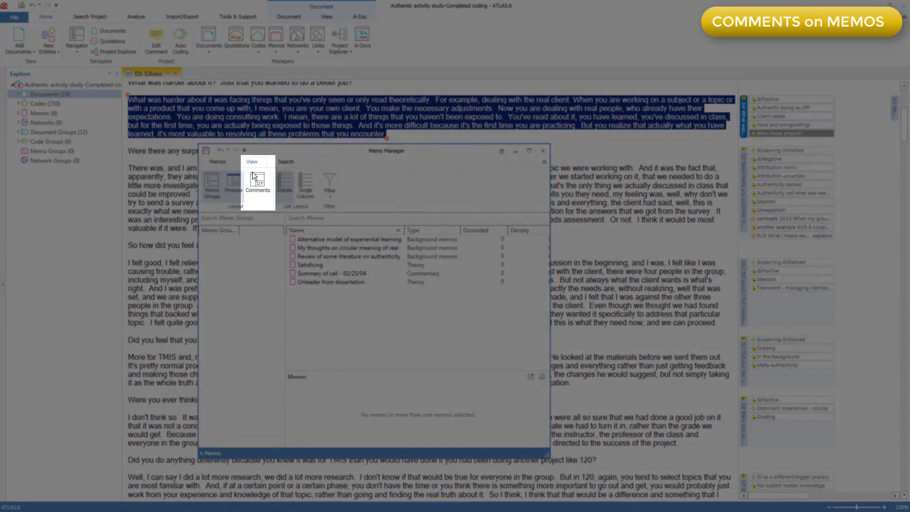
left_click(256, 181)
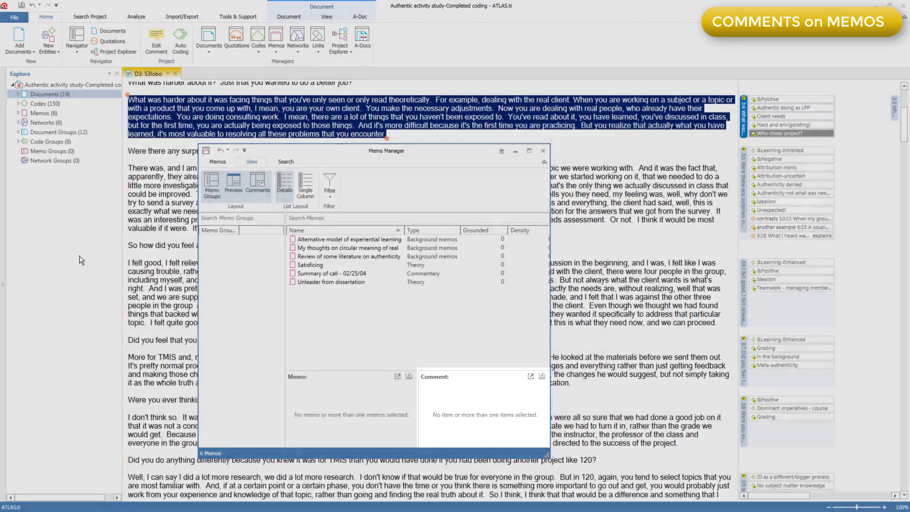
left_click(331, 273)
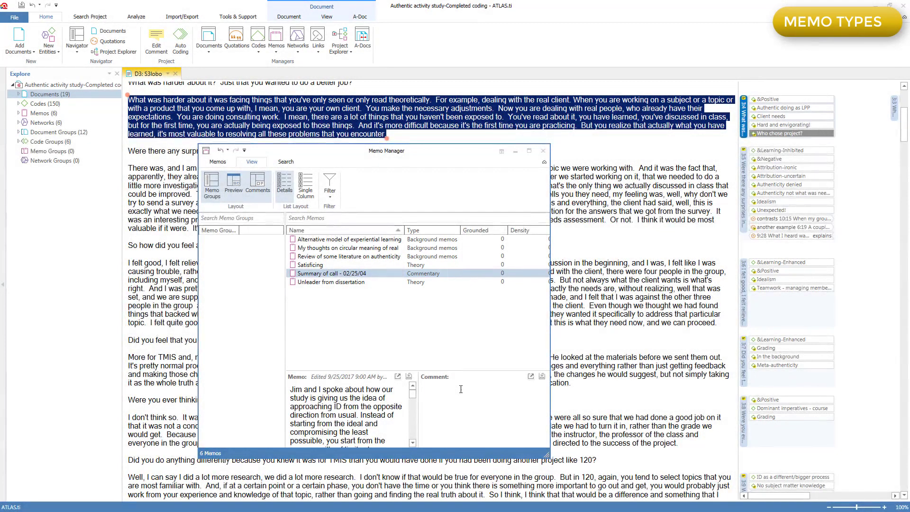
Give Summary of call - 02/25/04 the type Records of communication and sort memos by type
left_click(381, 275)
right_click(403, 274)
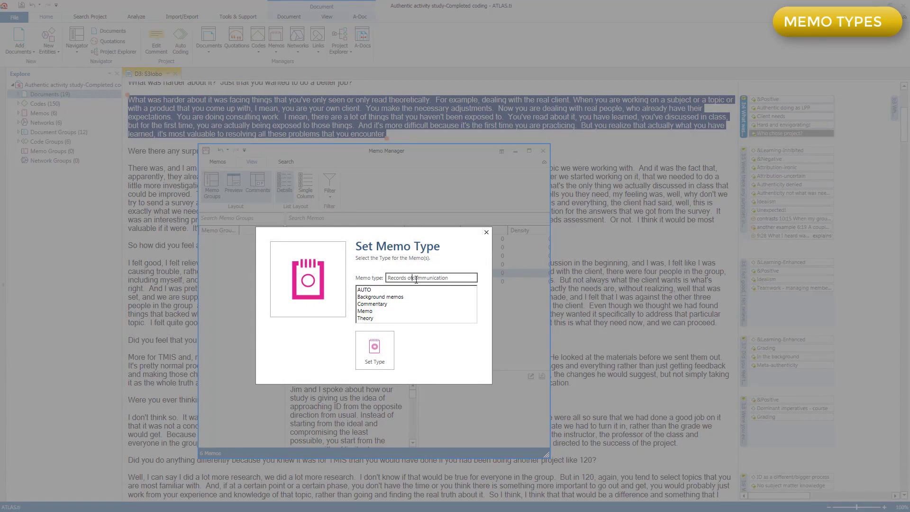
left_click(379, 346)
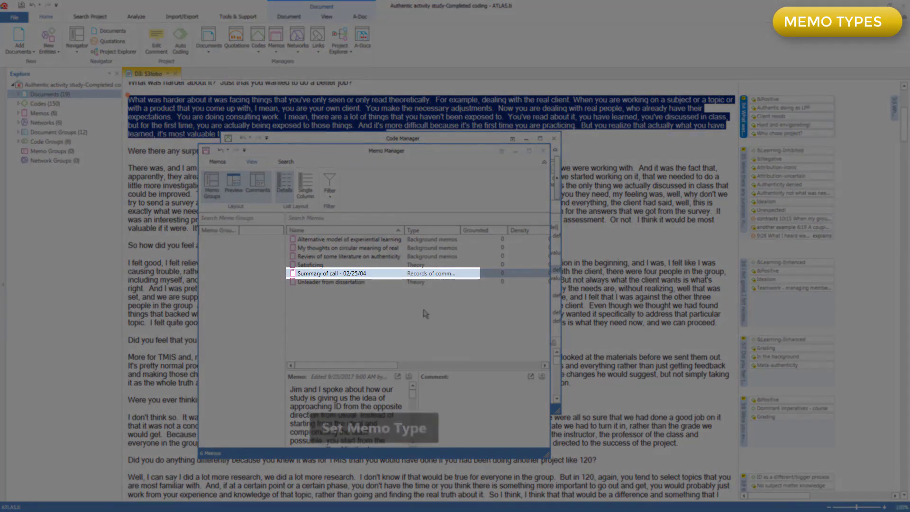
left_click_drag(460, 229, 484, 229)
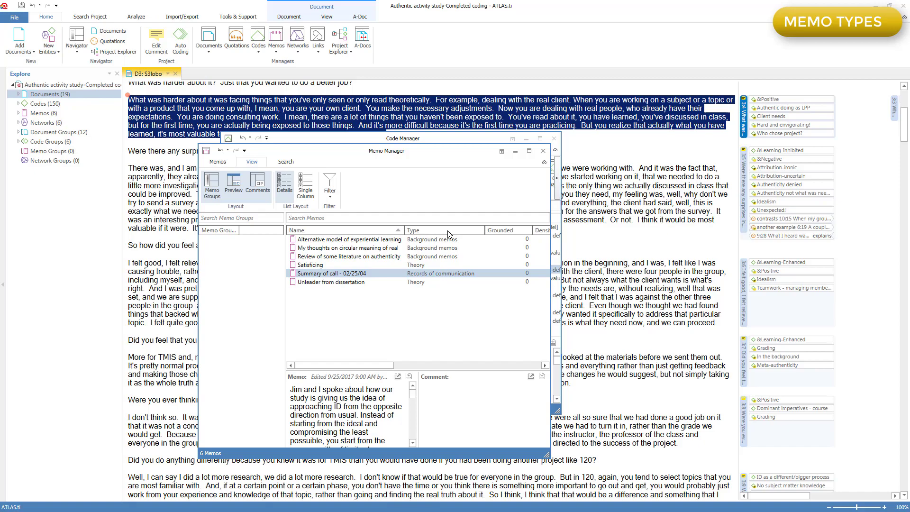
left_click(447, 230)
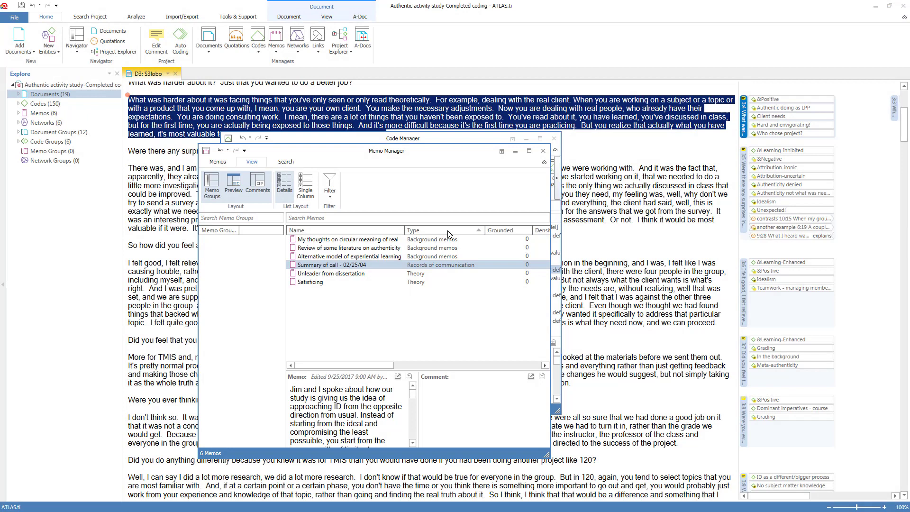
left_click(358, 264)
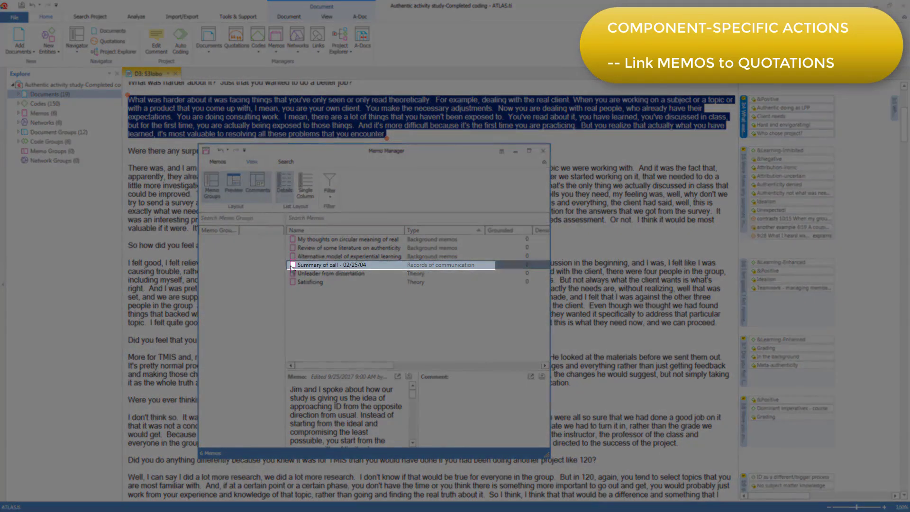
Link the Summary of call - 02/25/04 memo to the 'I felt good' quotation
left_click_drag(356, 267, 743, 303)
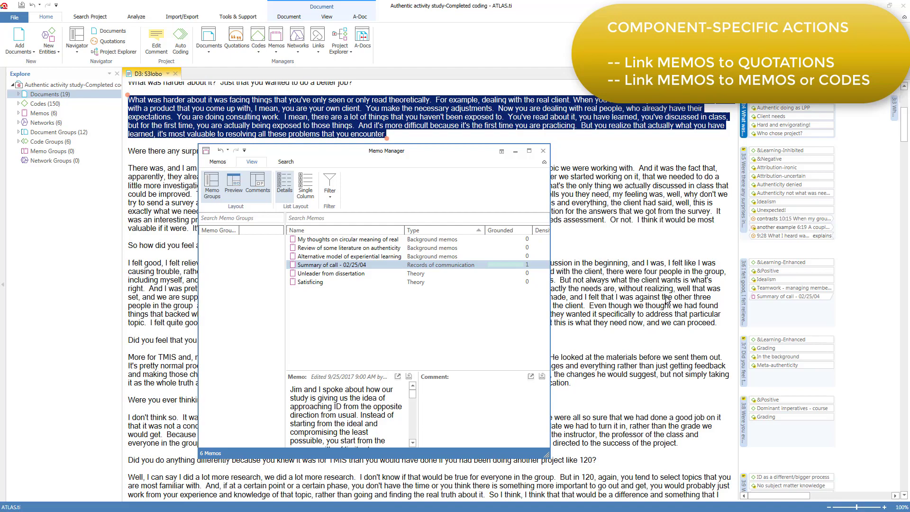
Link the Review of some literature and Alternative model memos, then reveal the Density column
left_click(379, 257)
left_click(379, 248, "shift")
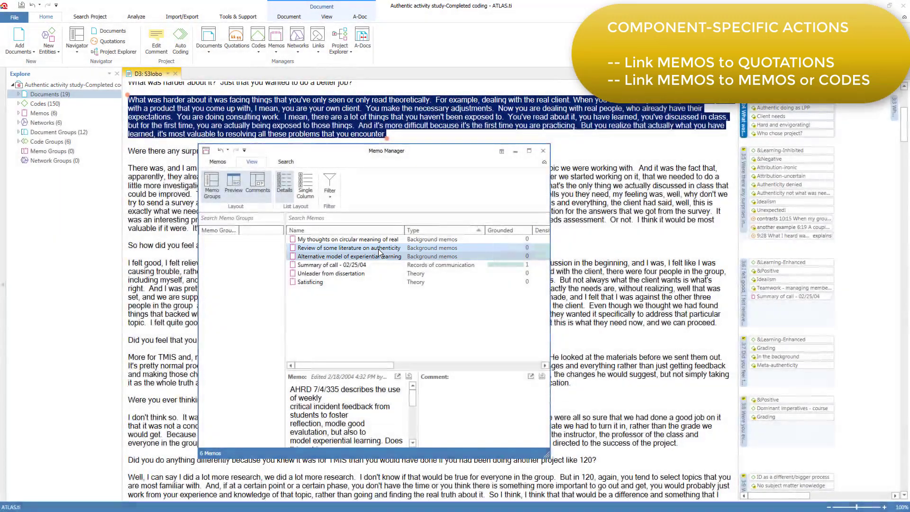
left_click_drag(549, 269, 636, 268)
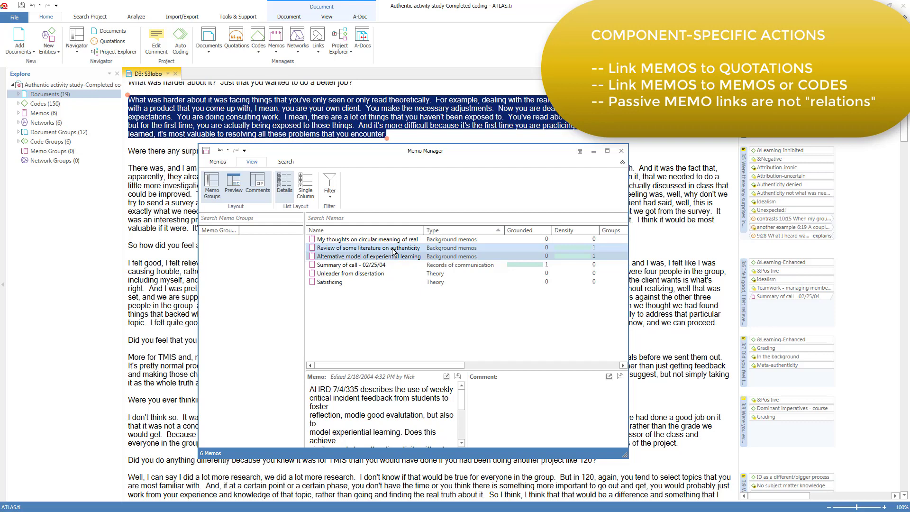
left_click(396, 256)
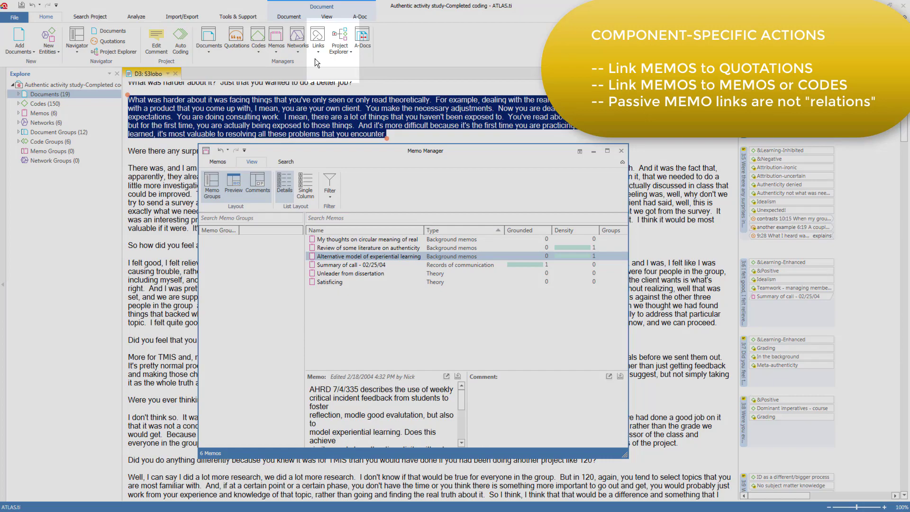
left_click(318, 52)
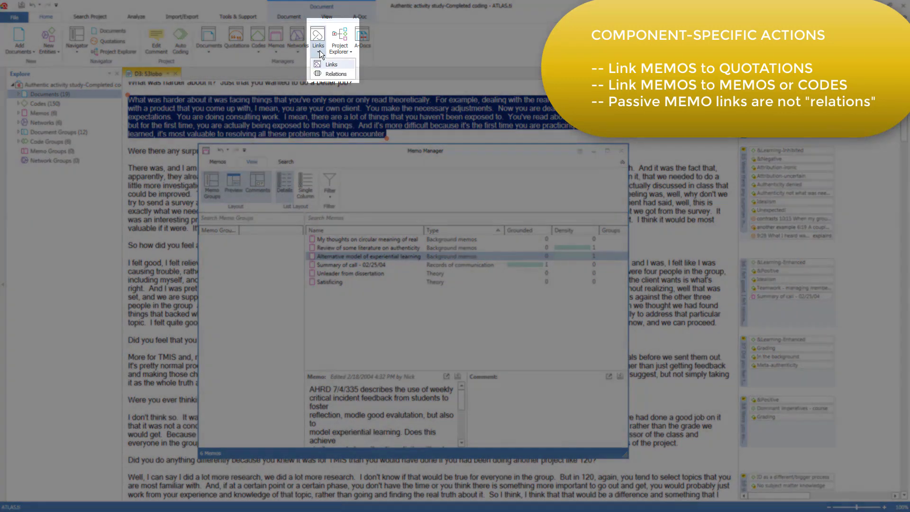
left_click(327, 64)
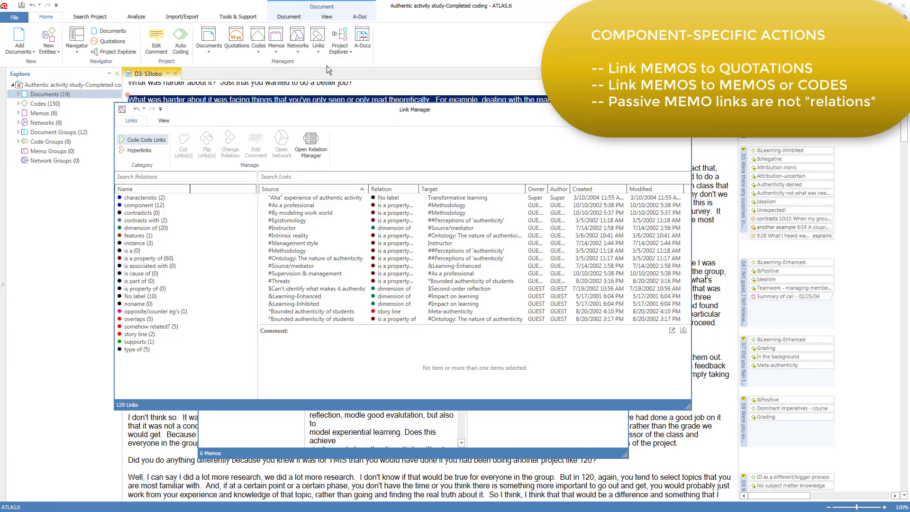
key("Escape")
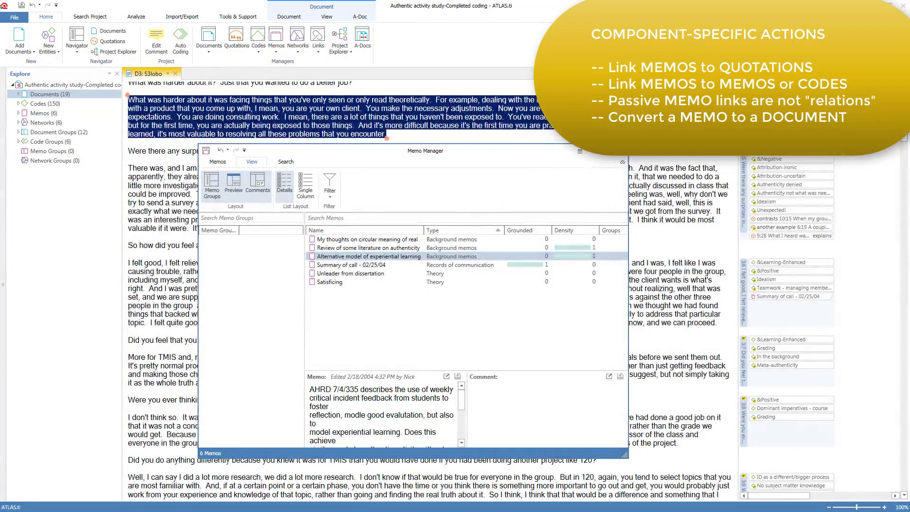
Convert the Alternative model of experiential learning memo into document D37
right_click(399, 255)
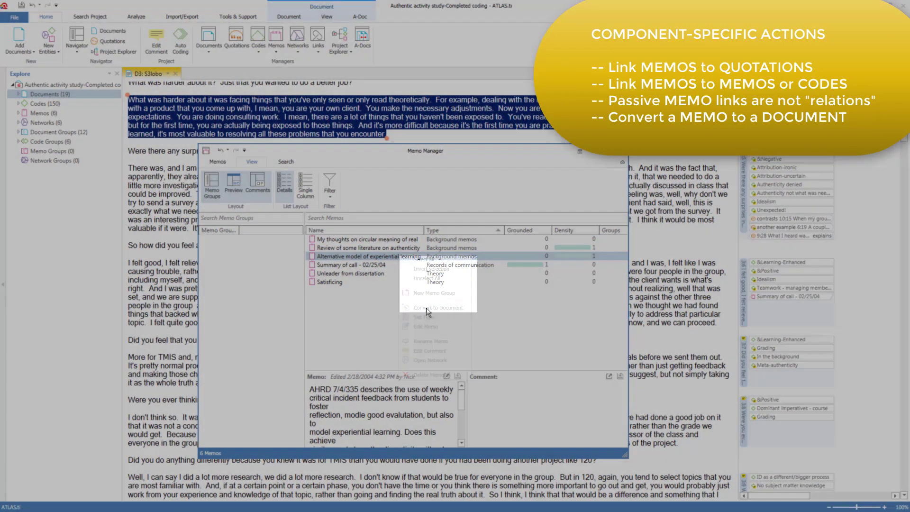
left_click(426, 307)
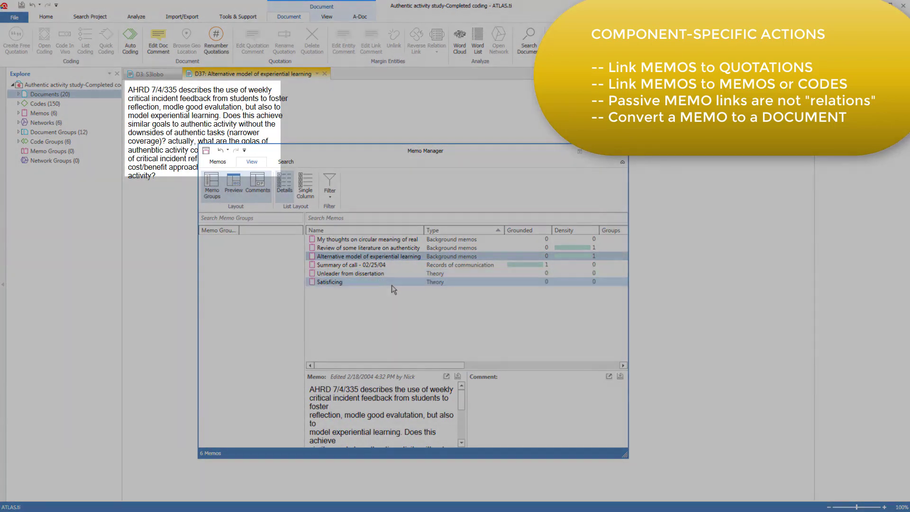